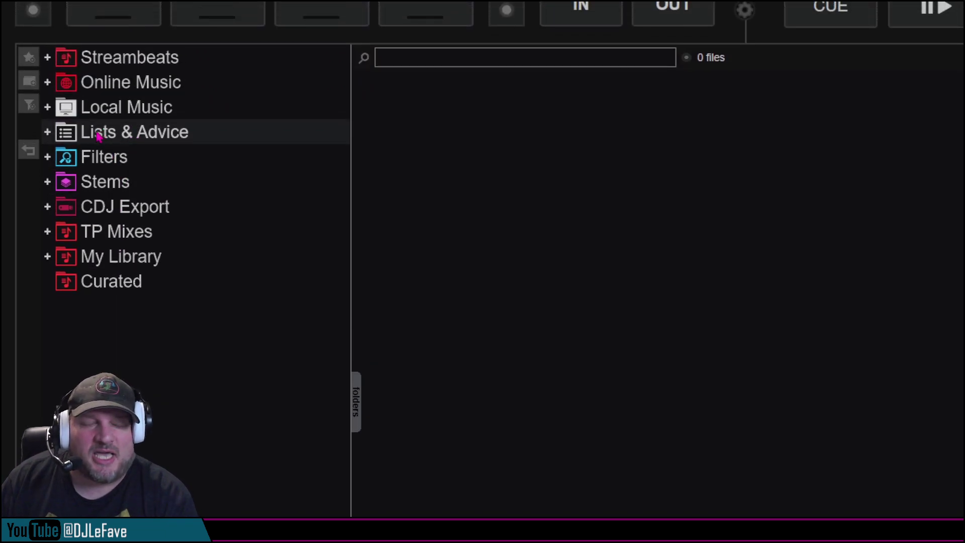
Add the LiveFeedback folder from Lists & Advice > GeniusDJ to the sideview as its own tab
click(48, 135)
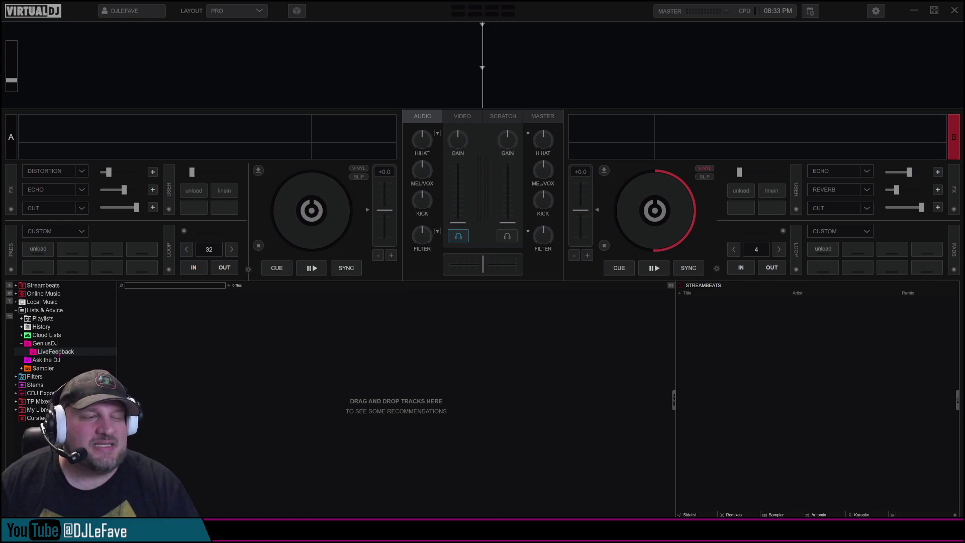
click(58, 354)
drag(231, 348, 831, 414)
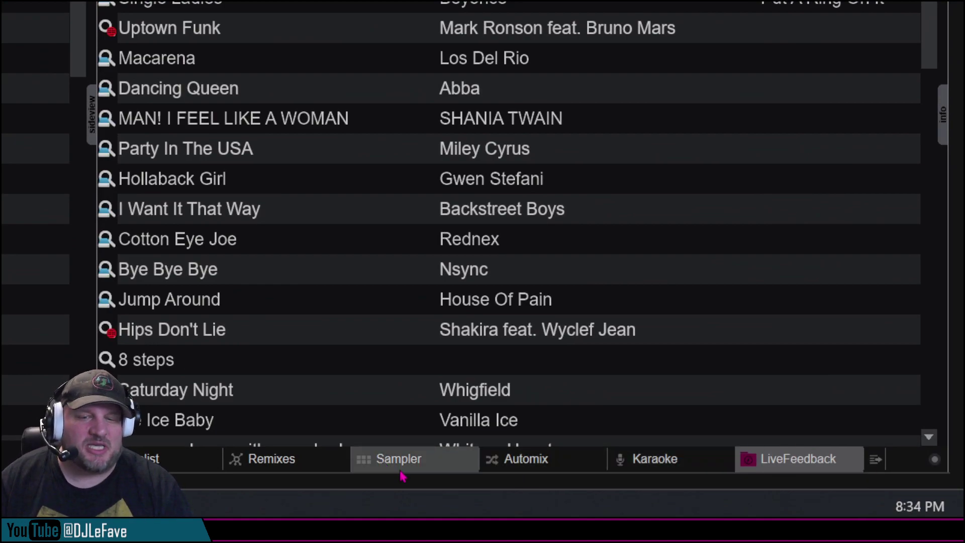
Hide the Karaoke tab from the sideview
click(641, 465)
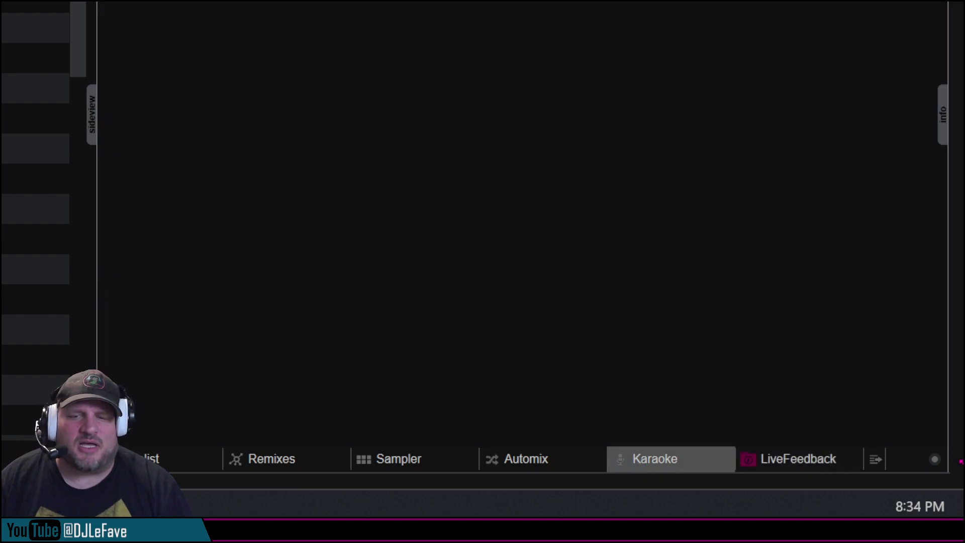
click(934, 460)
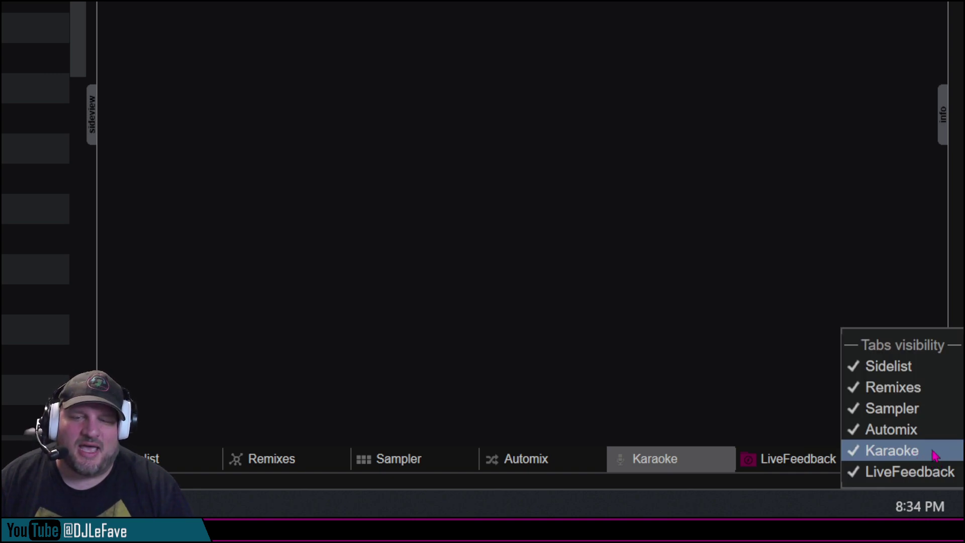
click(919, 454)
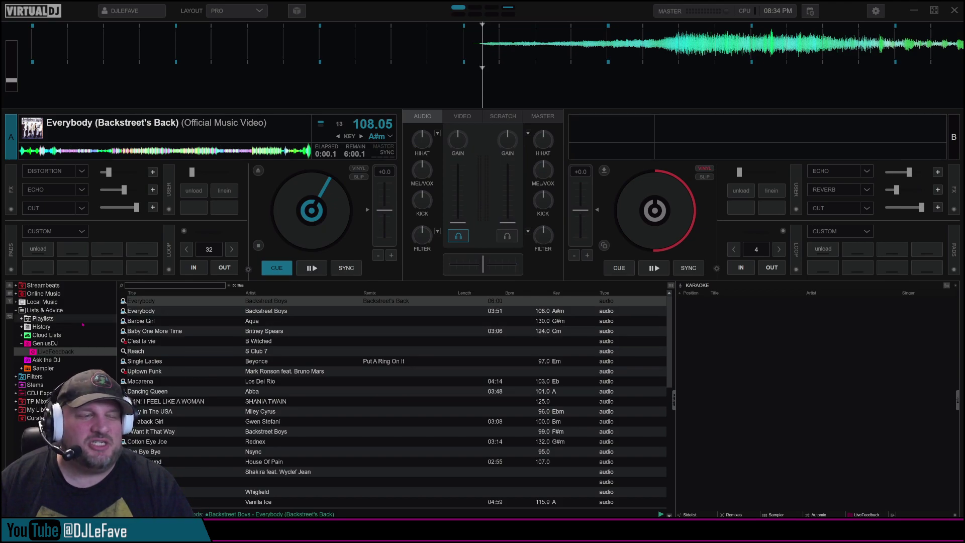
Collapse the GeniusDJ folder and add it to the sideview as another tab
click(44, 343)
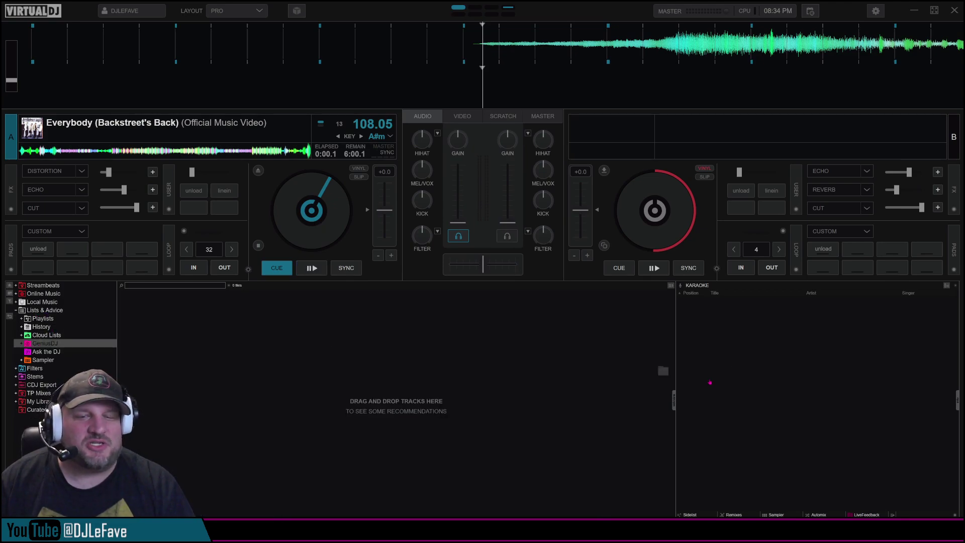
click(894, 493)
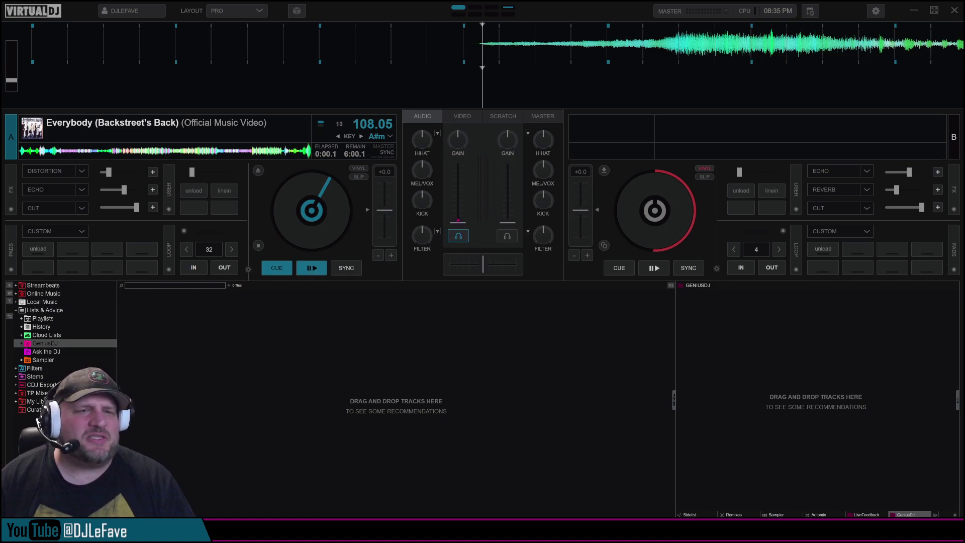
Show the LiveFeedback list in the sideview and play Wannabe by Spice Girls on deck A
key(space)
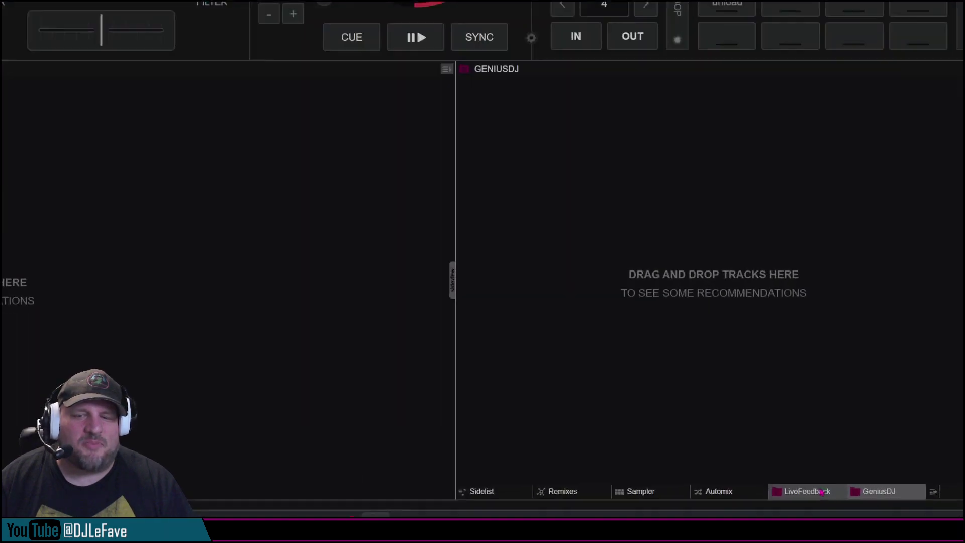
click(741, 463)
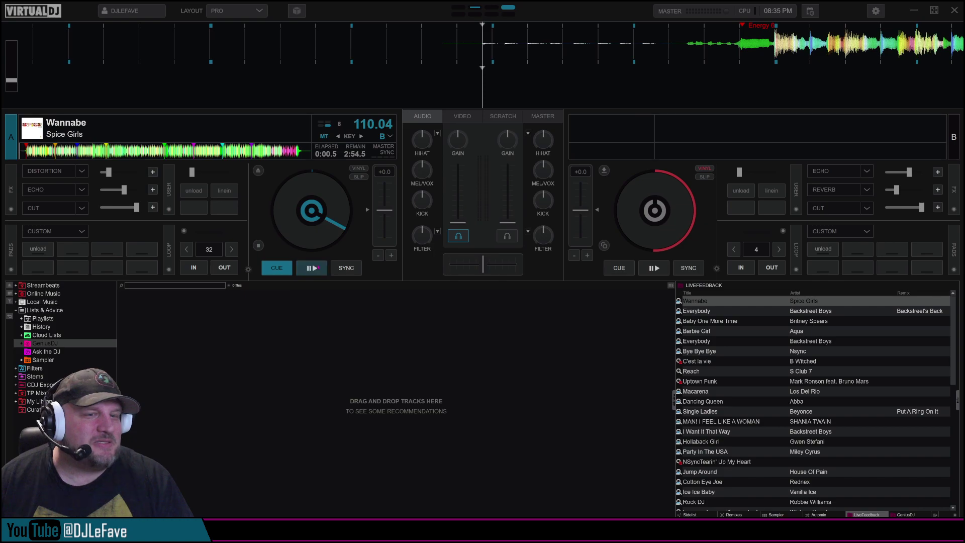
key(space)
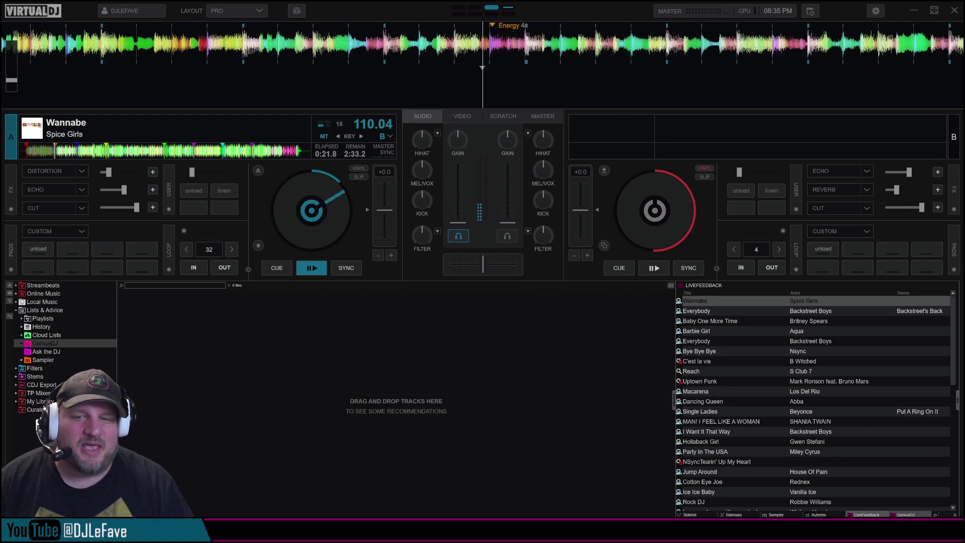
Check the Automix list, return to the LiveFeedback suggestions and pause Wannabe on deck A
click(818, 514)
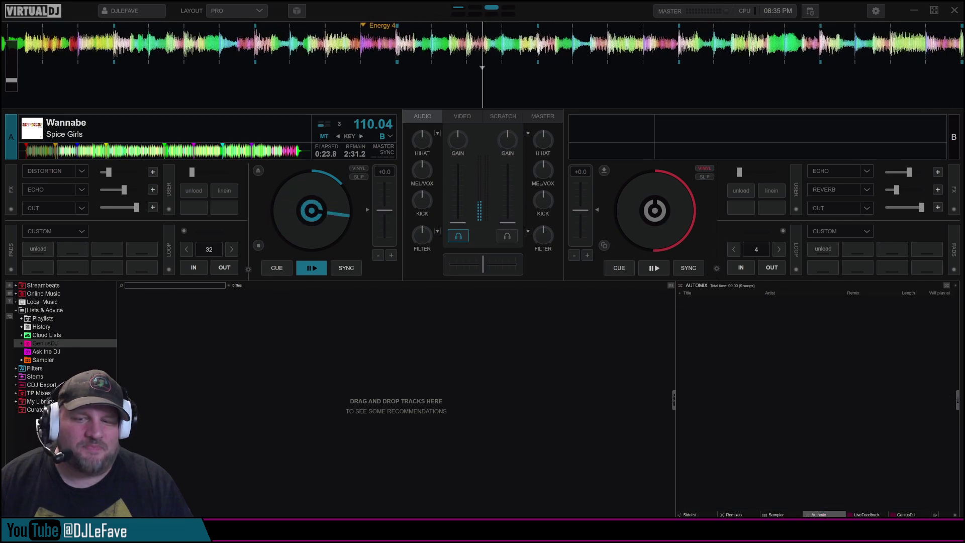
click(867, 514)
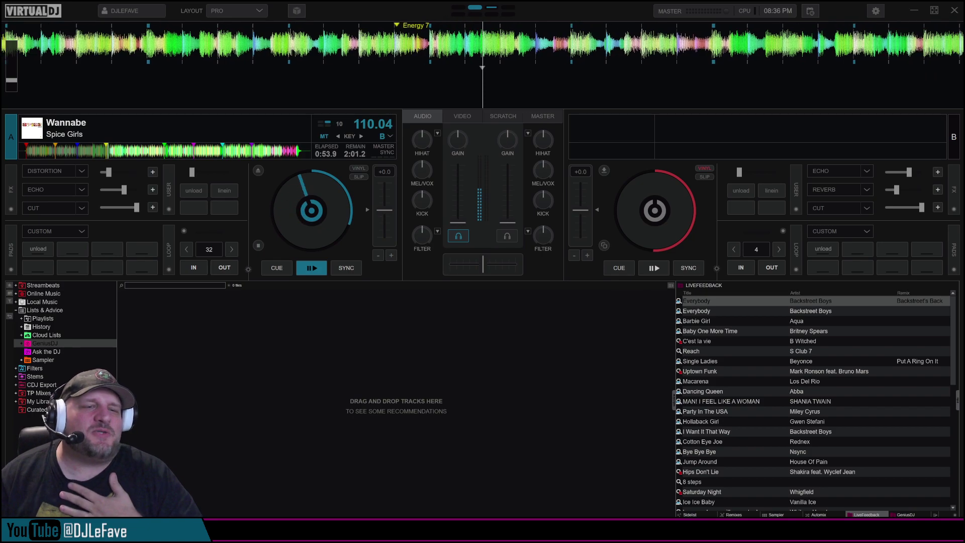
key(space)
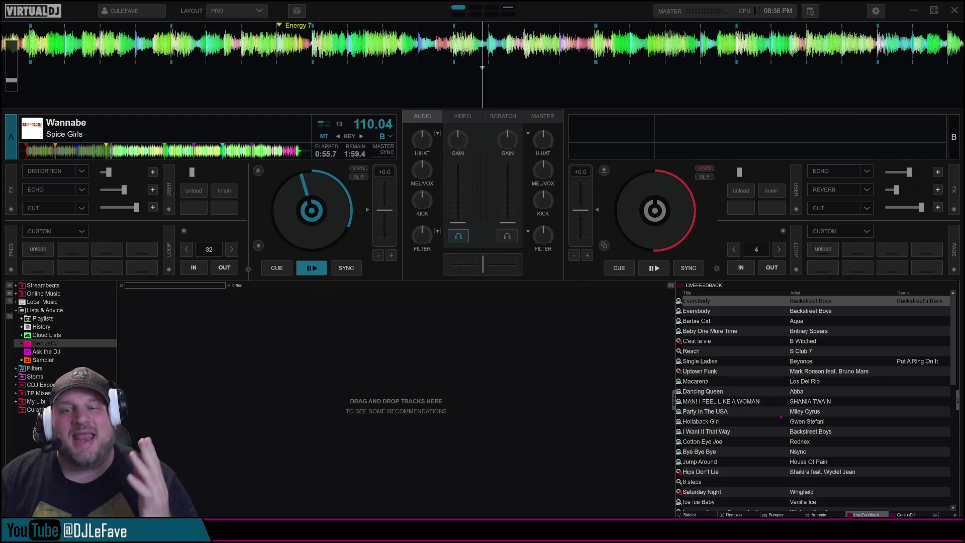
Search the library for "juicy notorious" and feed Juicy (Clean) by Notorious B.I.G to GeniusDJ in the sideview for recommendations
click(906, 514)
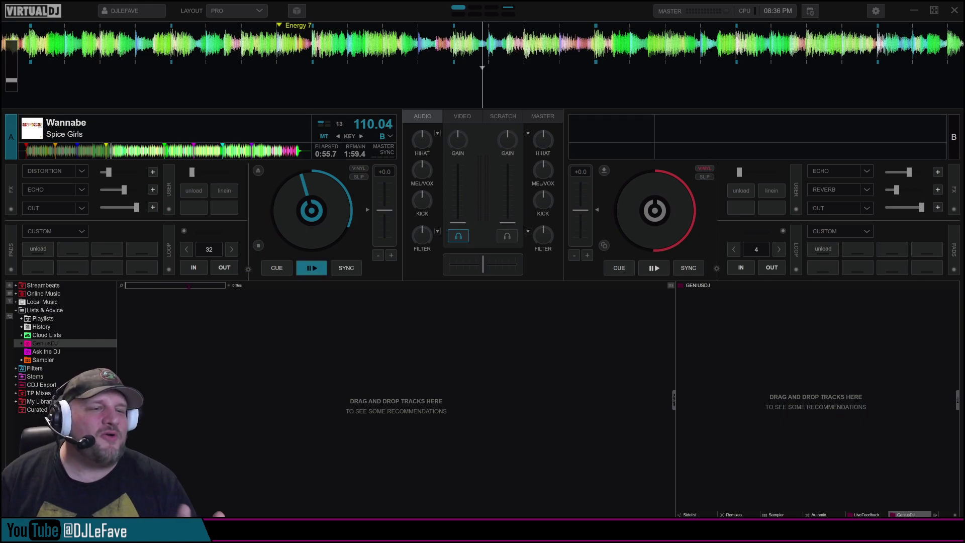
text(juicy)
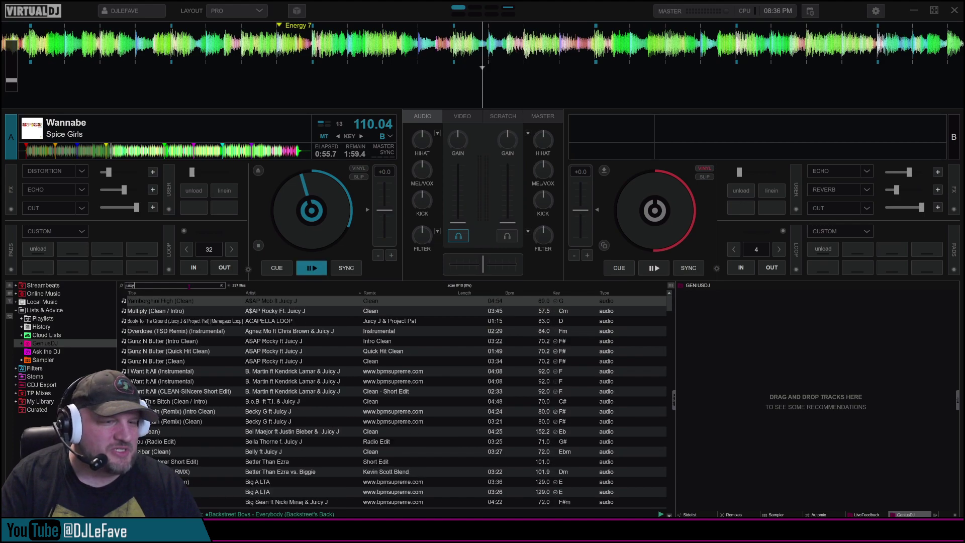
text( notorious)
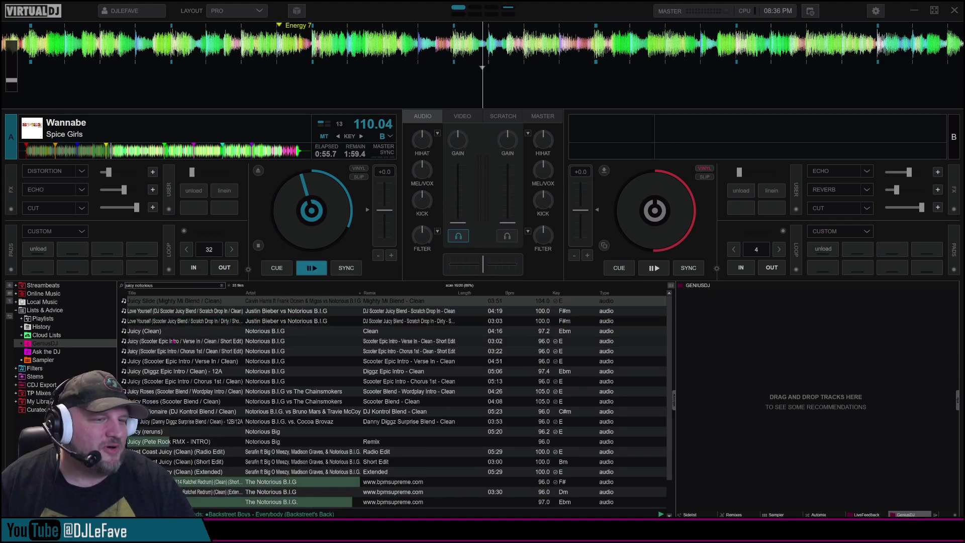
click(158, 331)
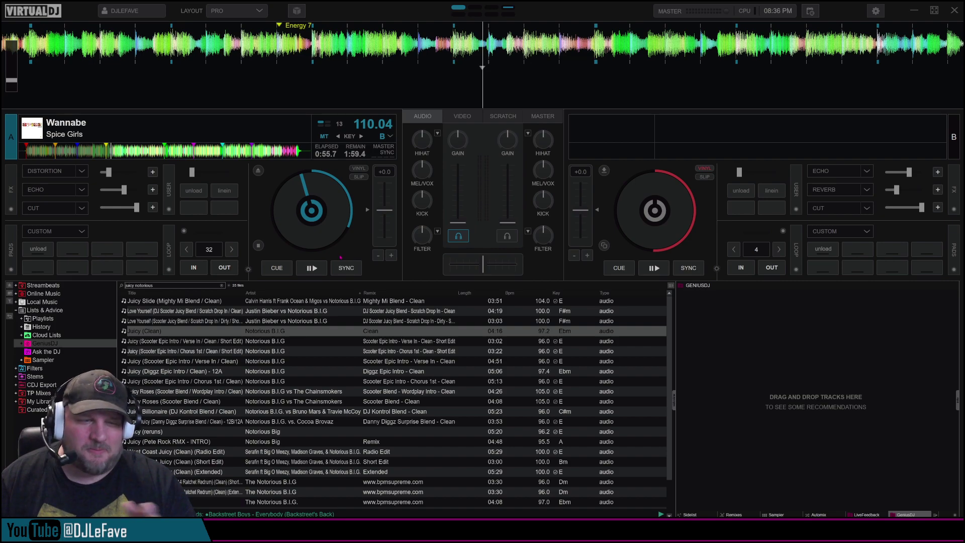
drag(238, 313, 801, 375)
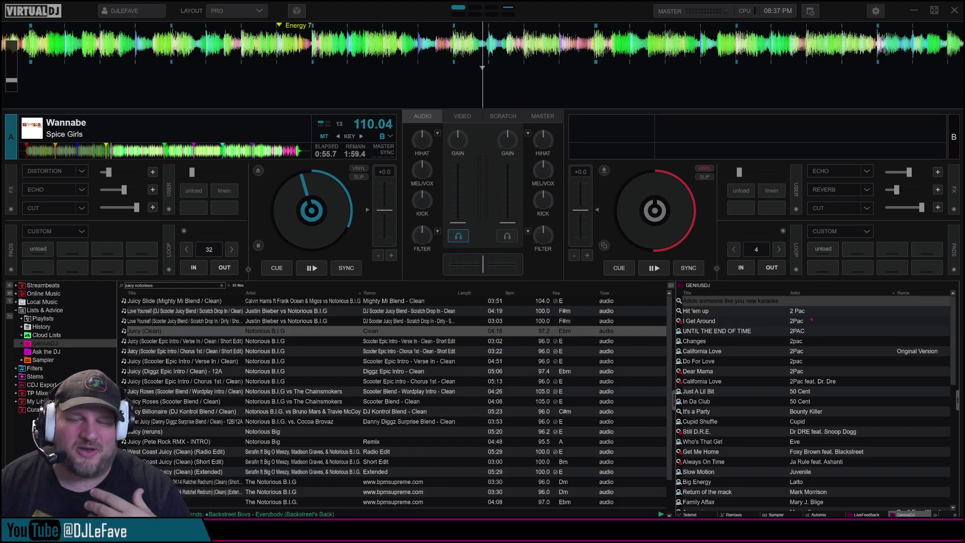
Load Changes (Instrumental) by 2Pac from the GeniusDJ recommendations onto deck A and look up the available versions of I Get Around
key(Left)
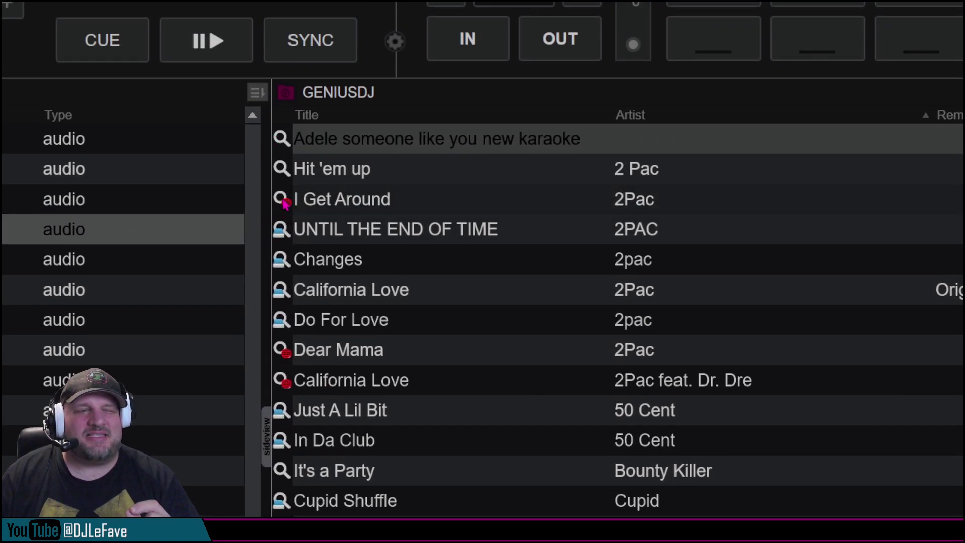
mouse_move(288, 210)
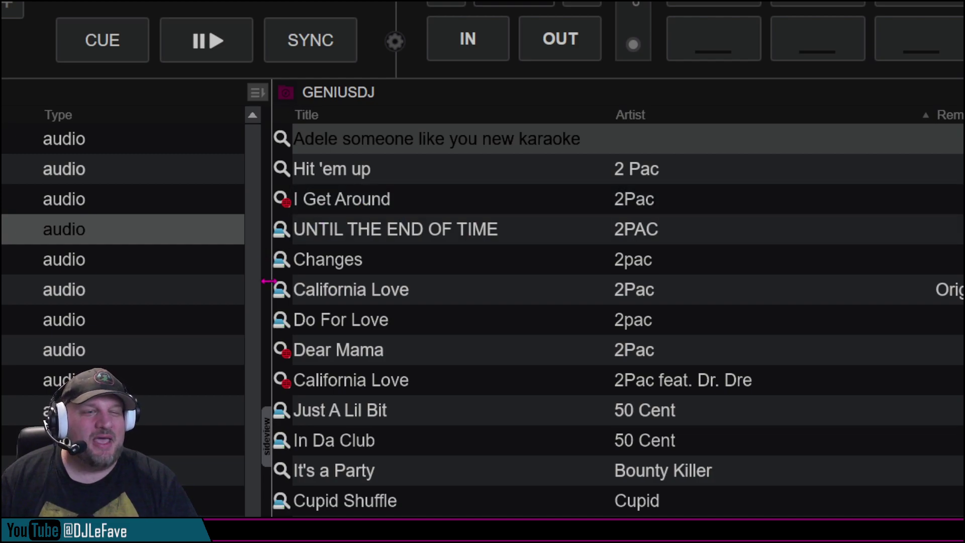
mouse_move(280, 271)
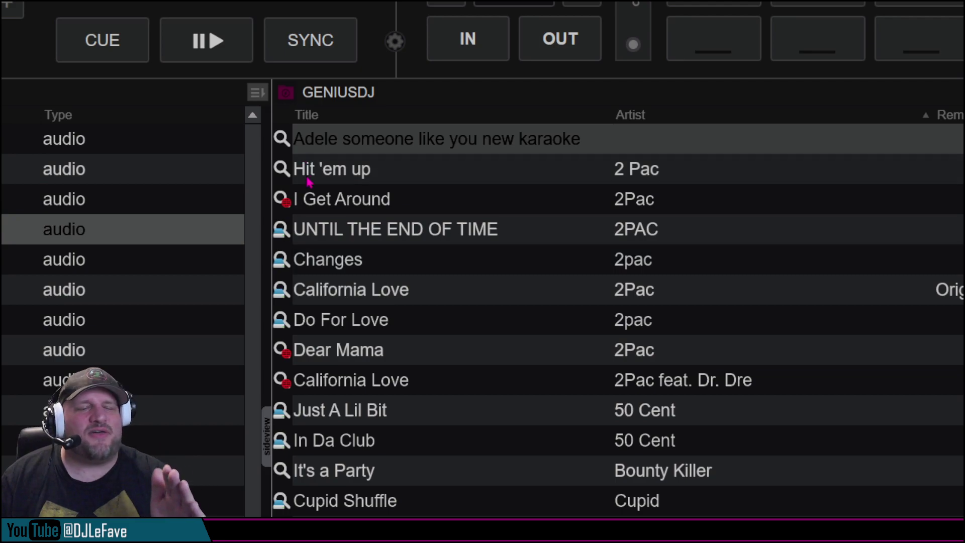
click(281, 260)
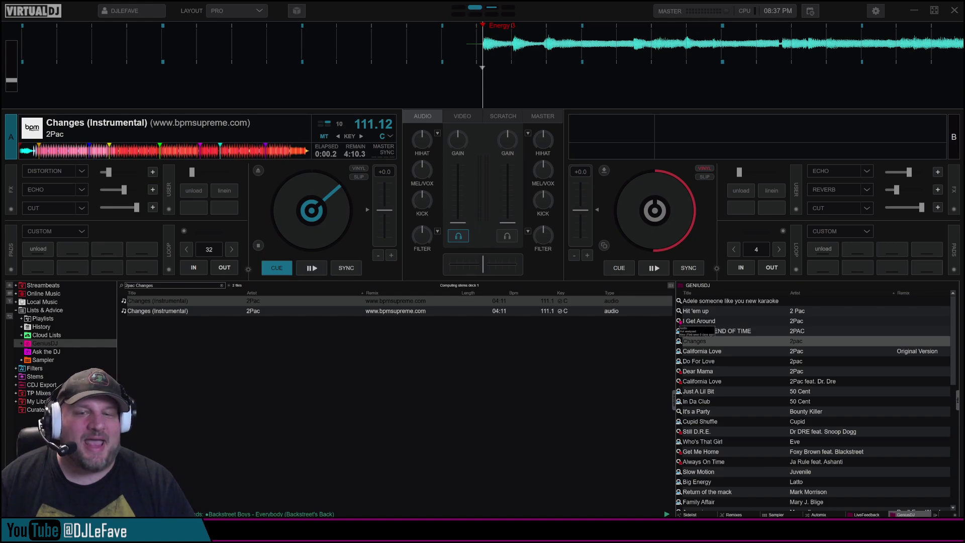
click(699, 321)
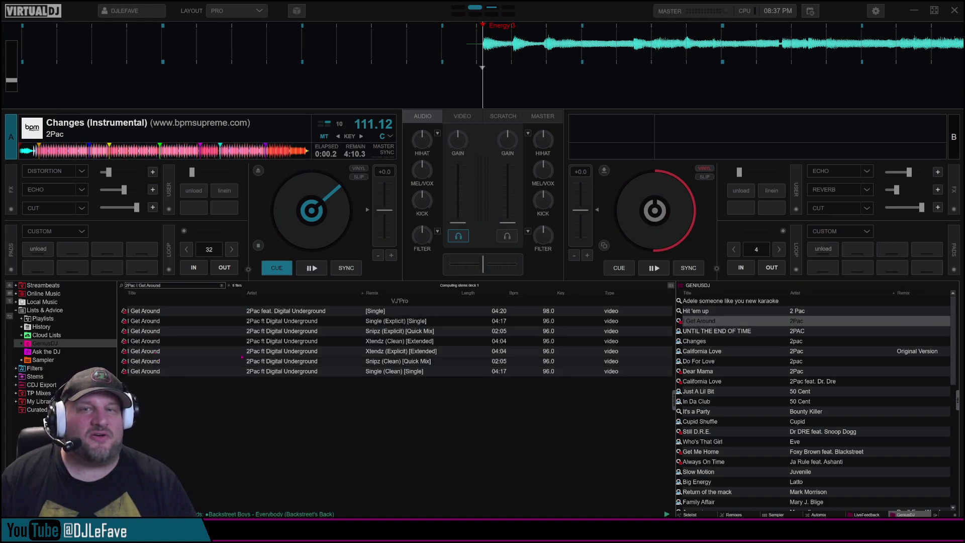
Review the online catalog subscriptions in the license settings and expand the Online Music sources in the folder list
click(875, 11)
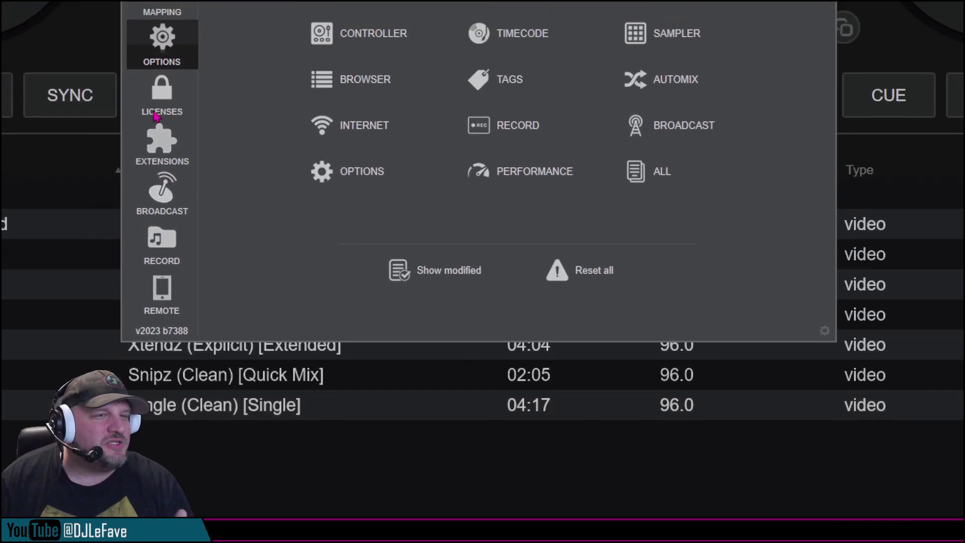
click(381, 266)
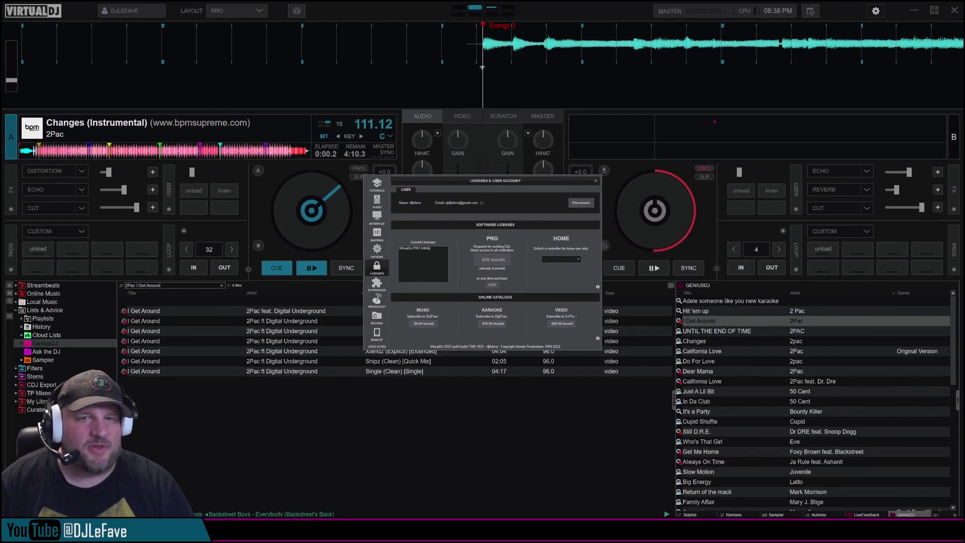
click(595, 180)
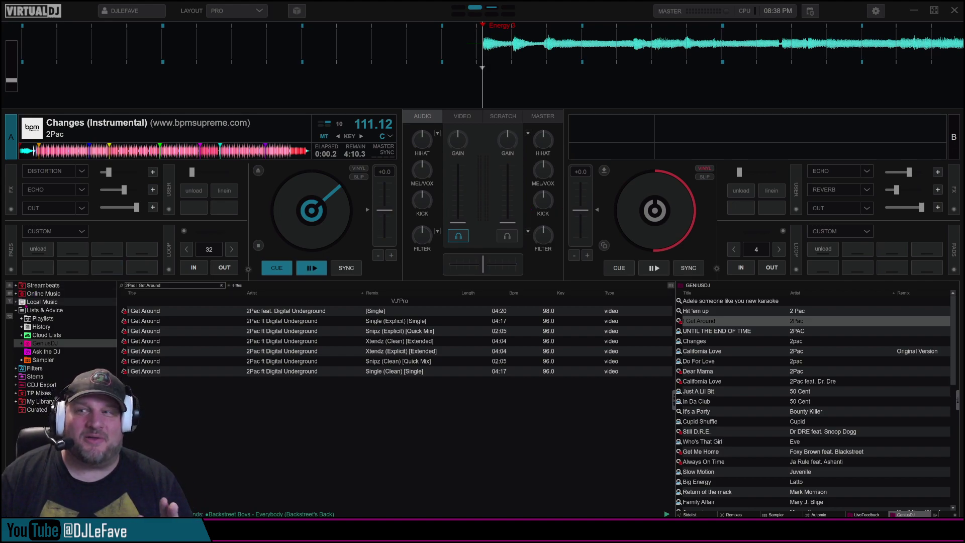
click(15, 293)
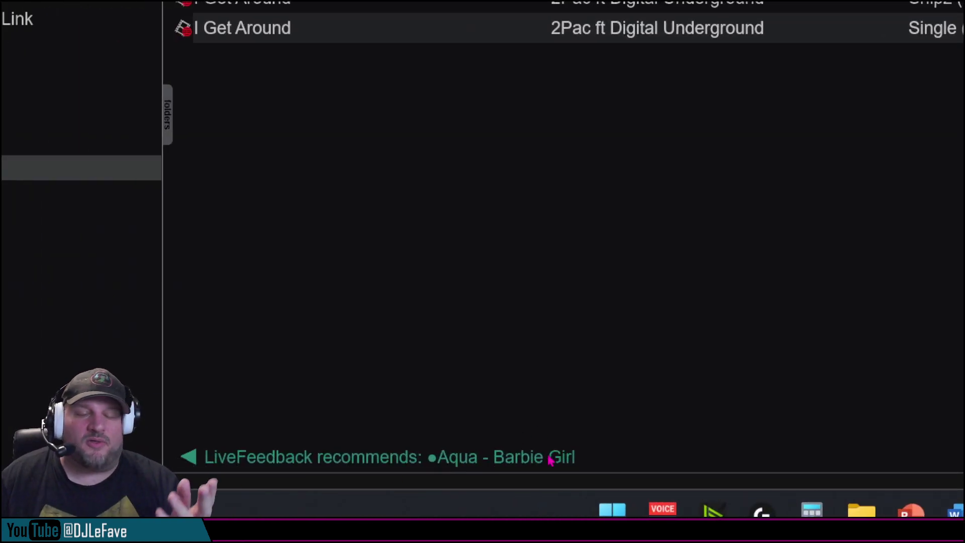
Play the Clean version of the recommended Aqua track Barbie Girl on deck A and show the LiveFeedback suggestions for it
click(552, 460)
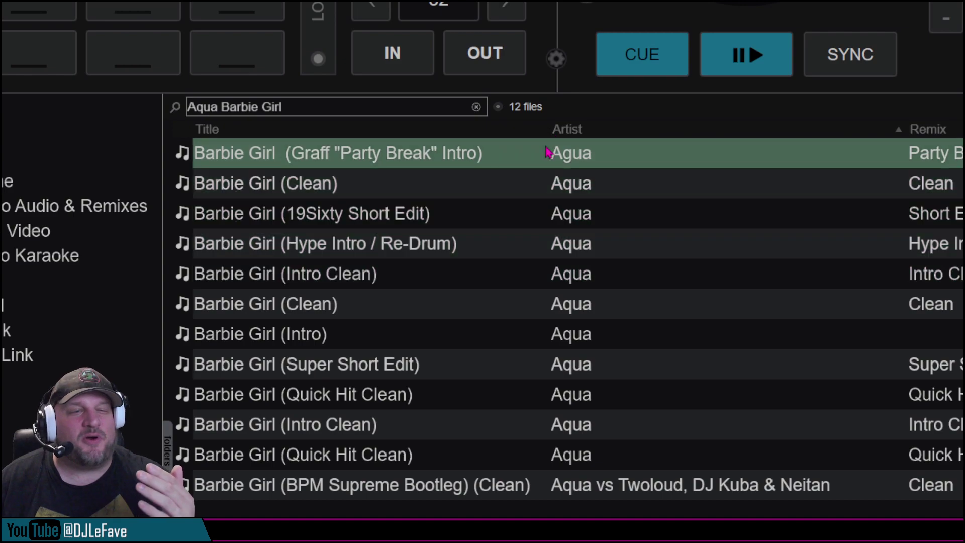
double_click(528, 167)
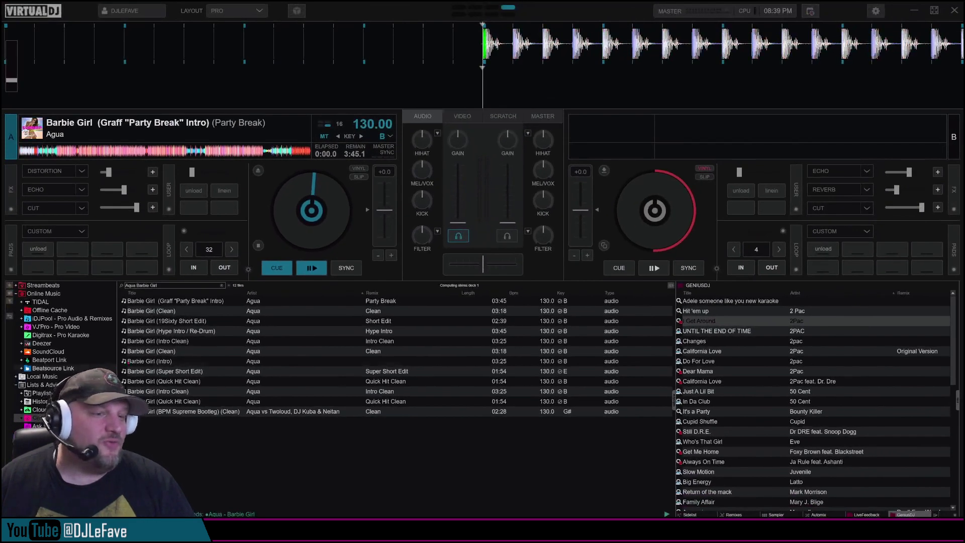
drag(242, 351, 136, 144)
click(312, 267)
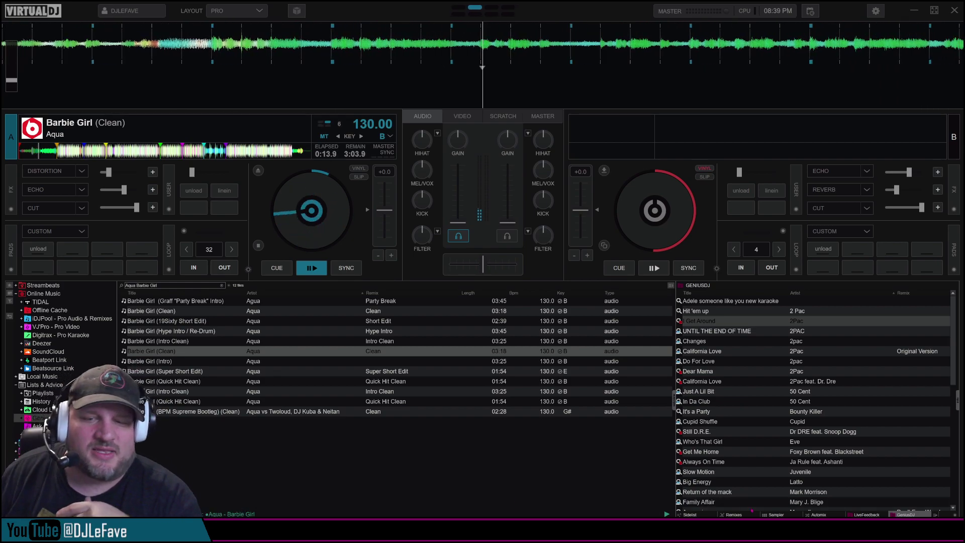
click(866, 514)
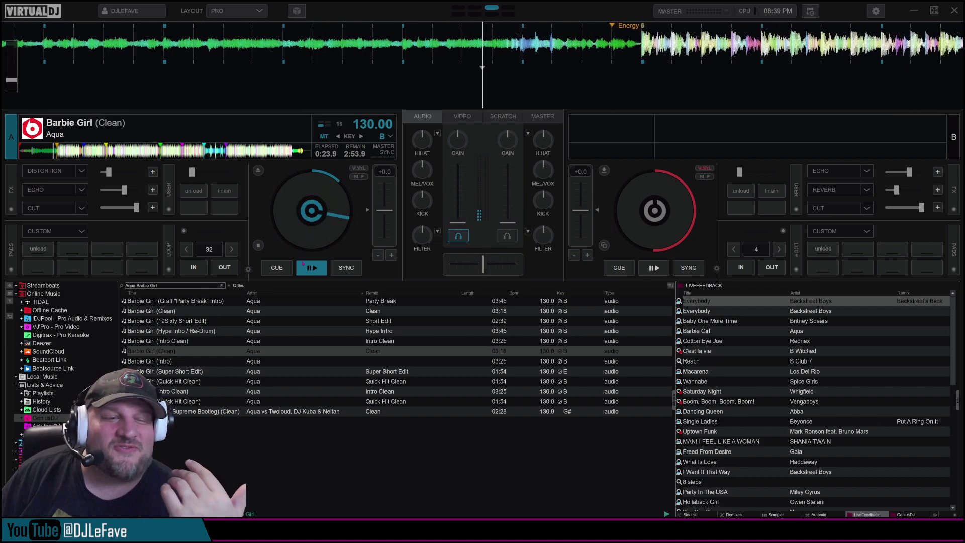
Replace the track on deck A with C.R.E.A.M. (CLEAN) (Drew Pierce Edit), found by searching "wu tang", and play it
key(space)
text(wu tang)
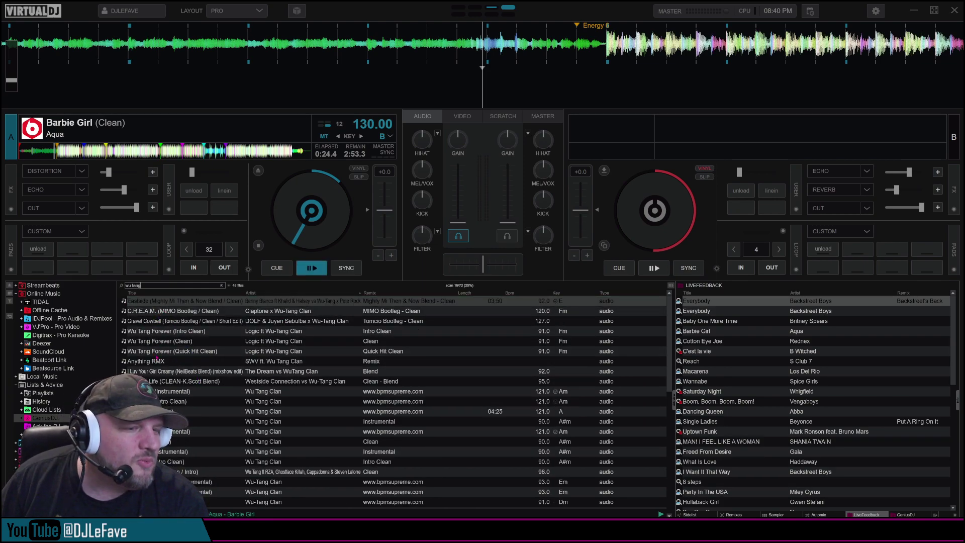
scroll(397, 352, down, 5)
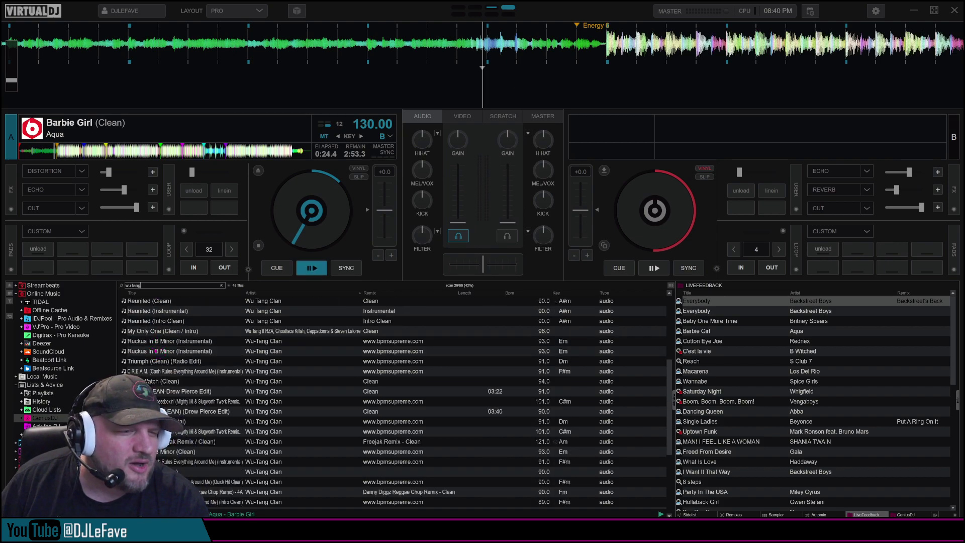
scroll(159, 350, down, 2)
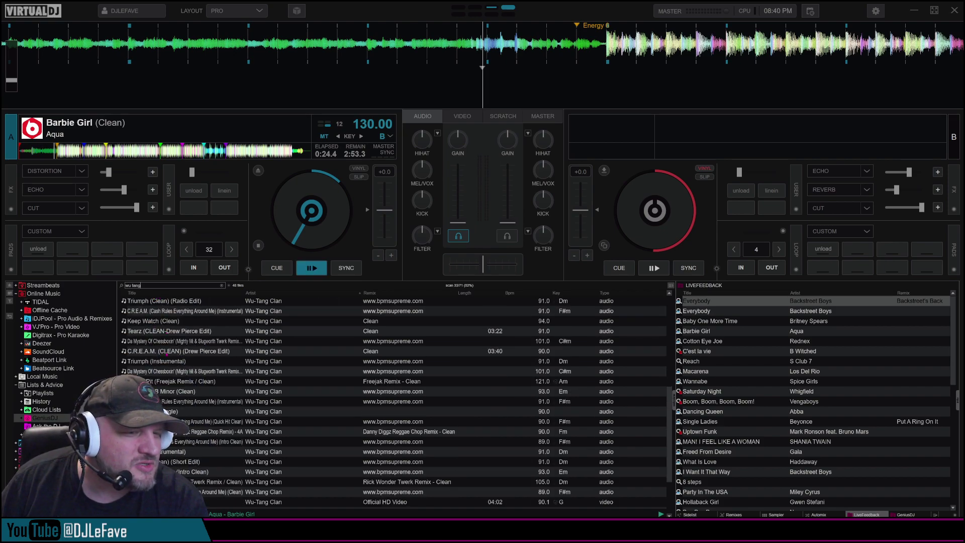
drag(165, 352, 313, 269)
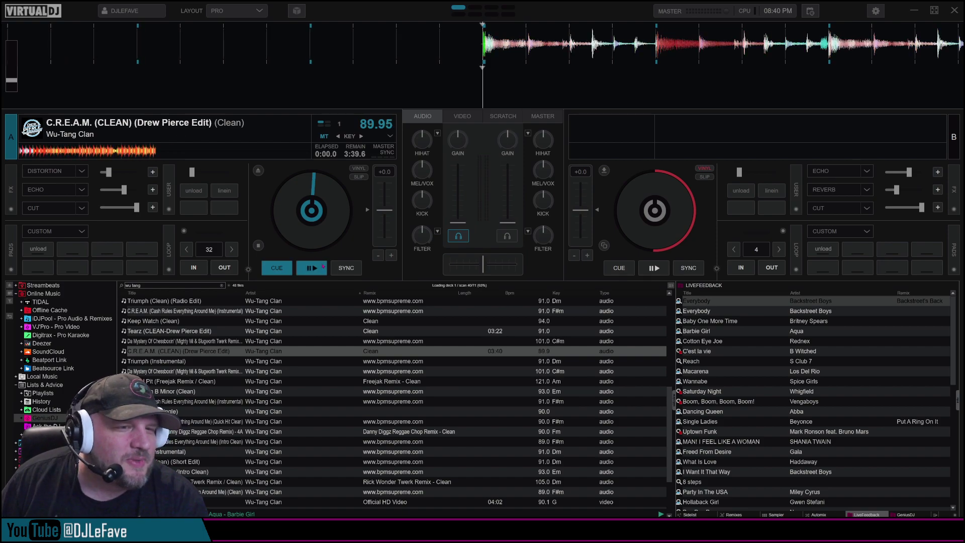
click(314, 274)
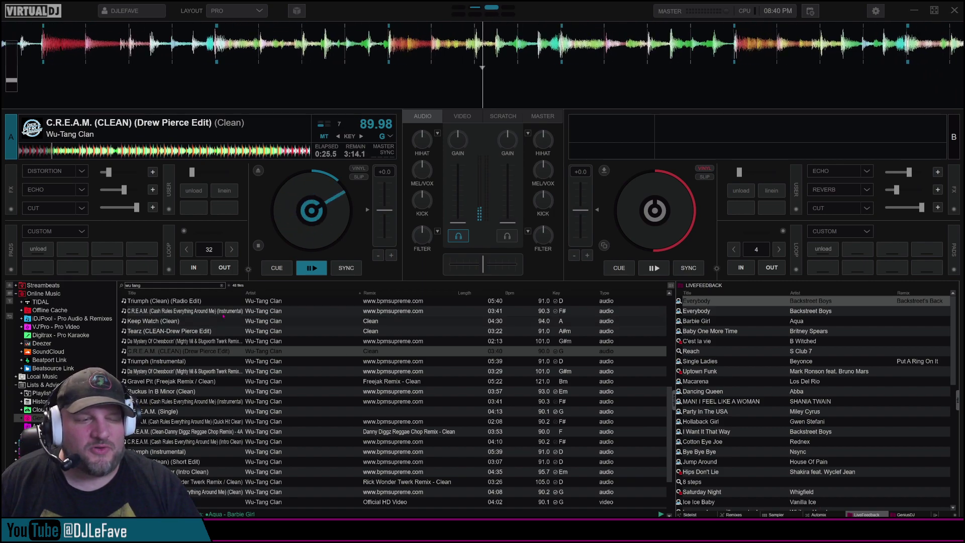
Get GeniusDJ recommendations in the sideview based on C.R.E.A.M. (CLEAN) (Drew Pierce Edit)
click(907, 515)
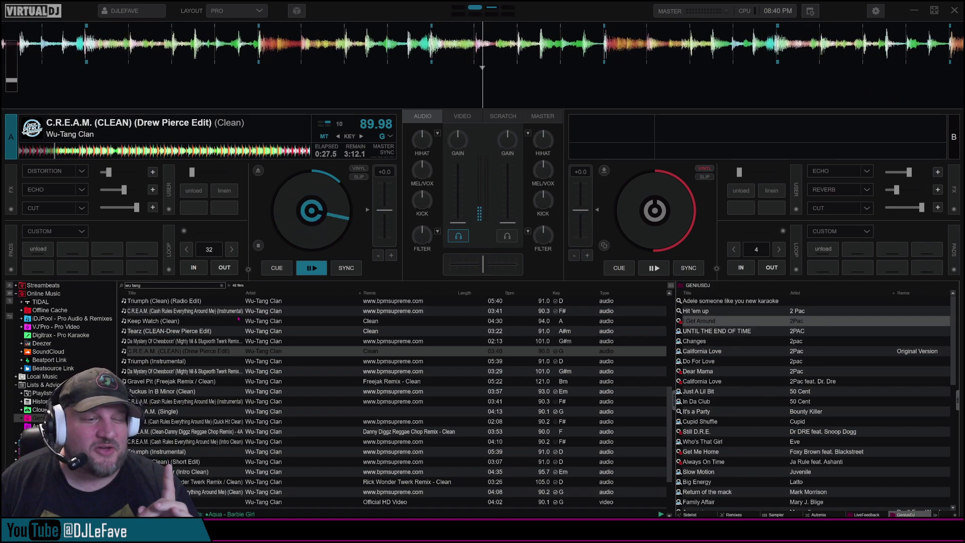
drag(181, 351, 759, 363)
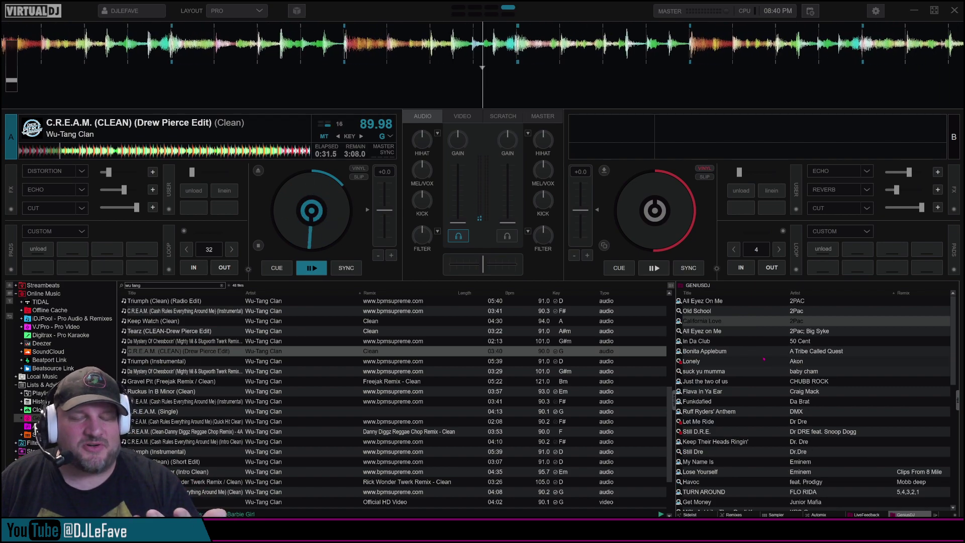